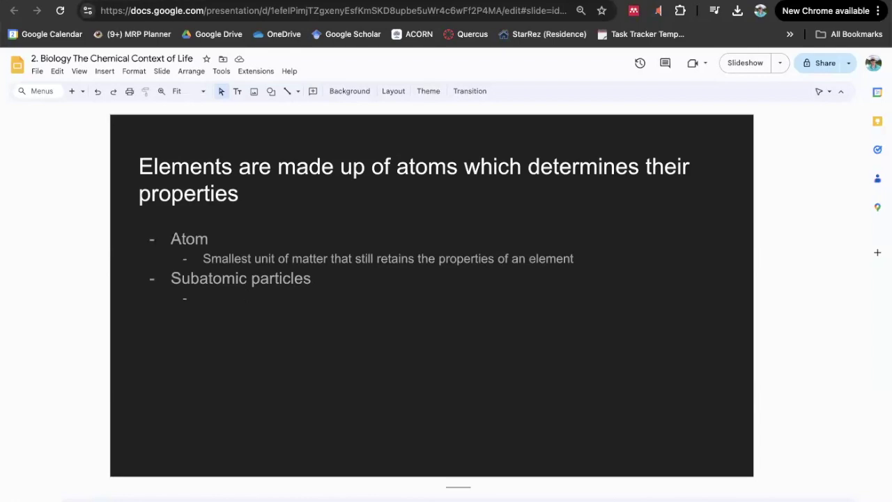
In a new tab, search Google for 'atom' after trying 'element 35' and 'element'.
{"action": "key", "text": "super+t"}
{"action": "type", "text": "e"}
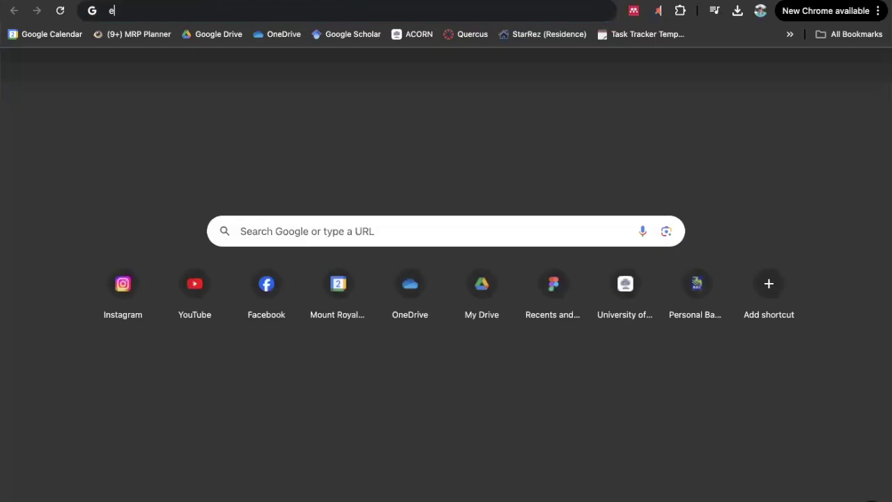
{"action": "type", "text": "lement 35"}
{"action": "key", "text": "Return"}
{"action": "double_click", "coordinate": [185, 75]}
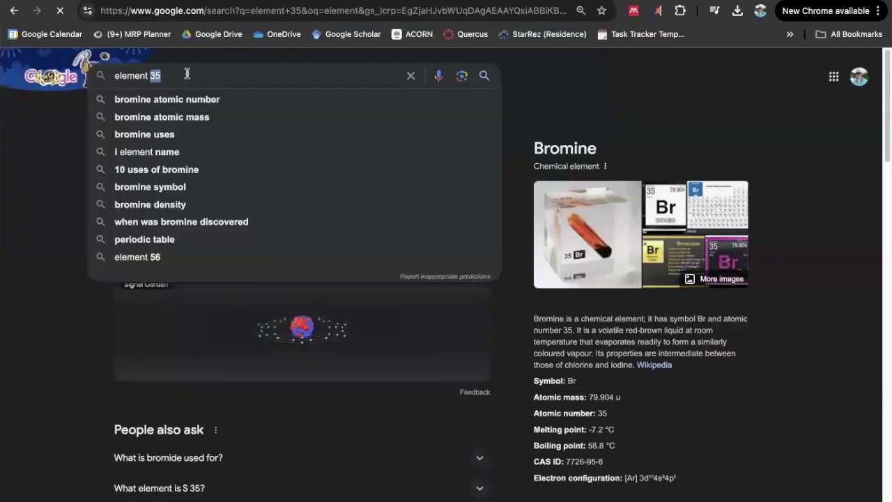
{"action": "key", "text": "BackSpace"}
{"action": "key", "text": "Return"}
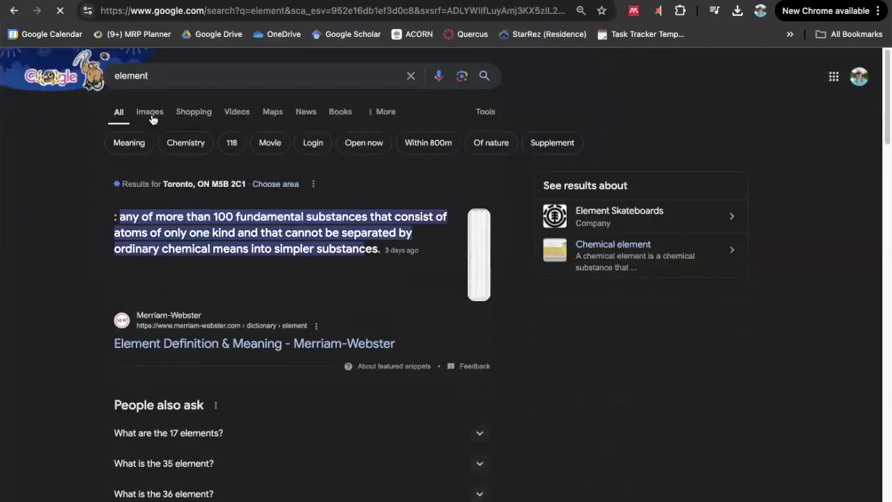
{"action": "double_click", "coordinate": [219, 78]}
{"action": "type", "text": "atom"}
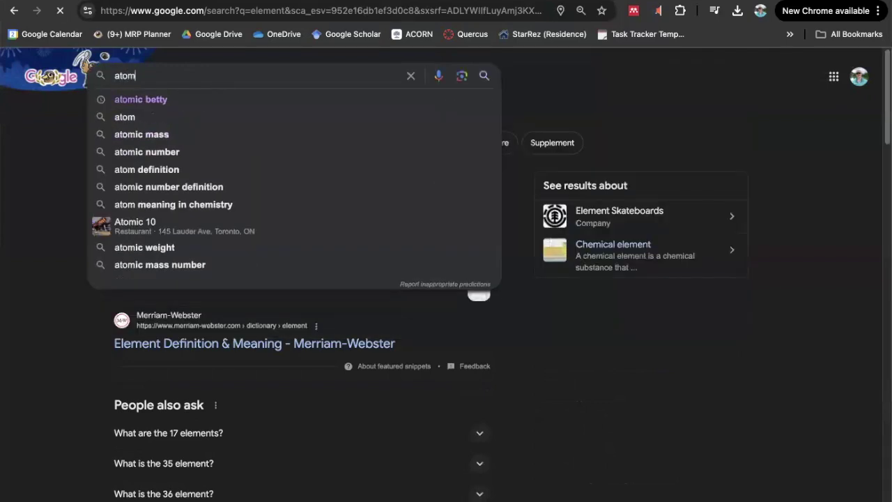
{"action": "key", "text": "Return"}
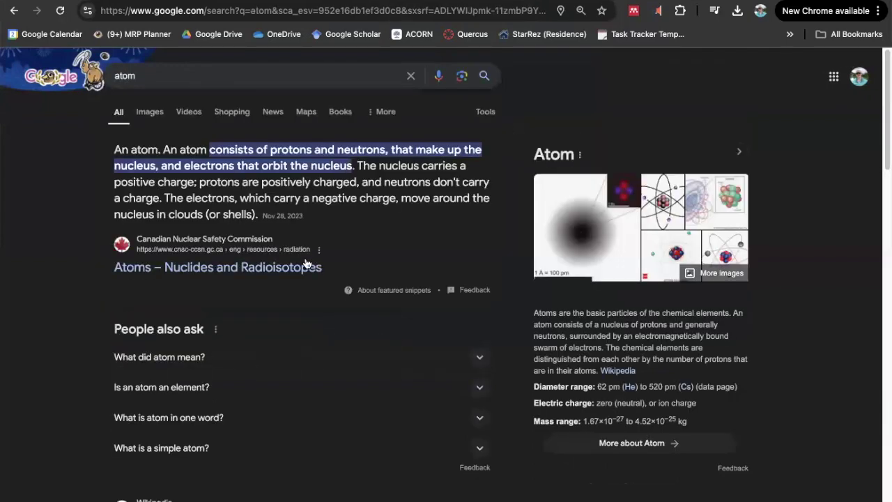
Save the Britannica atom diagram from the image results to the computer.
{"action": "left_click", "coordinate": [142, 114]}
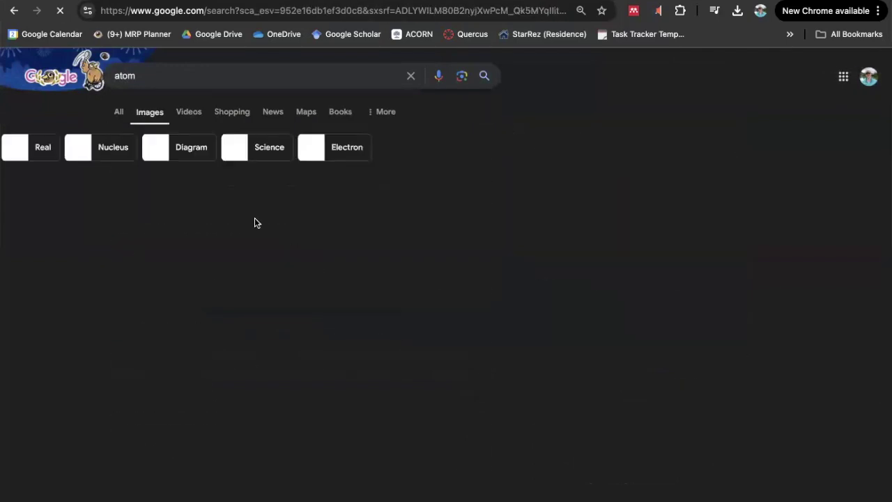
{"action": "left_click", "coordinate": [105, 235]}
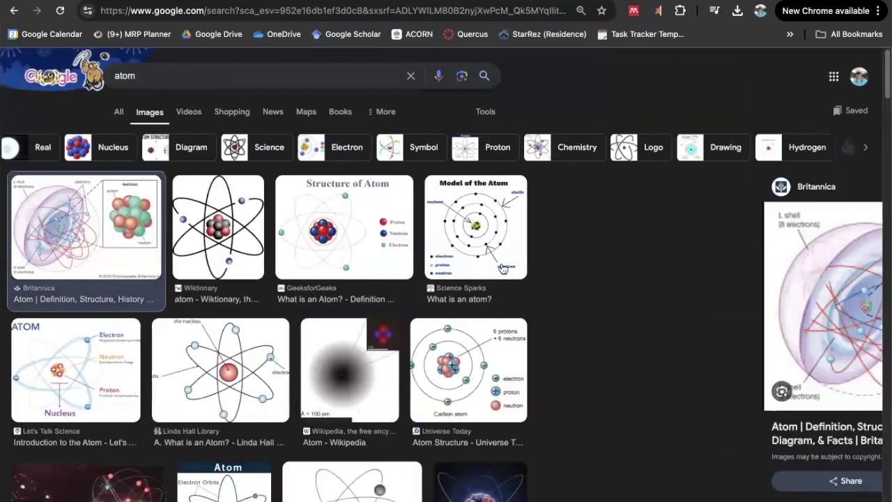
{"action": "right_click", "coordinate": [646, 339]}
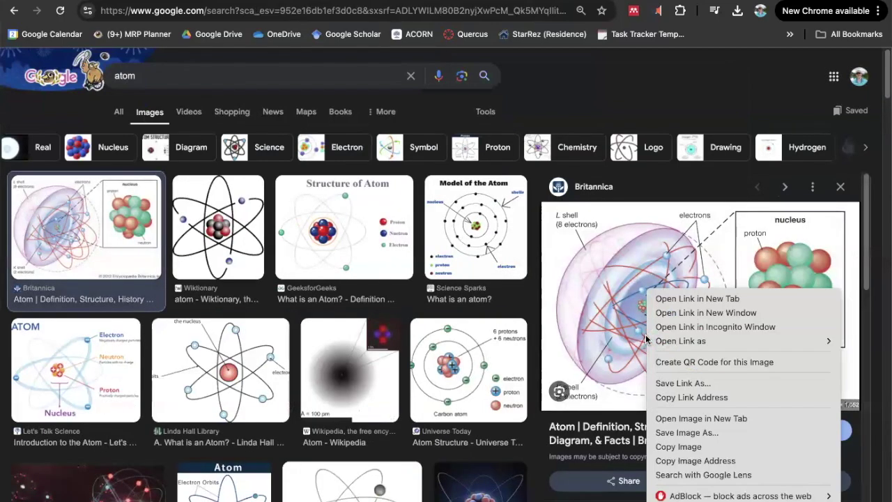
{"action": "left_click", "coordinate": [686, 432]}
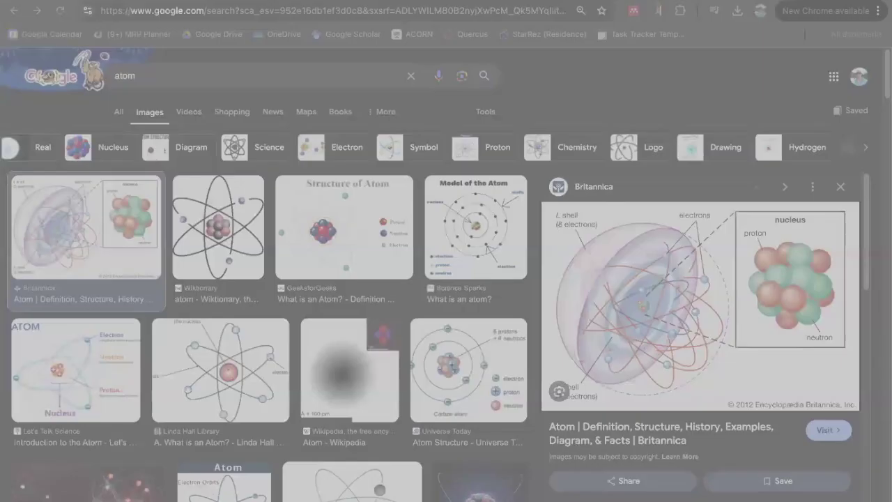
Drop the downloaded atom image on the slide (rejected), then preview the Universe Today carbon diagram.
{"action": "key", "text": "ctrl+Tab"}
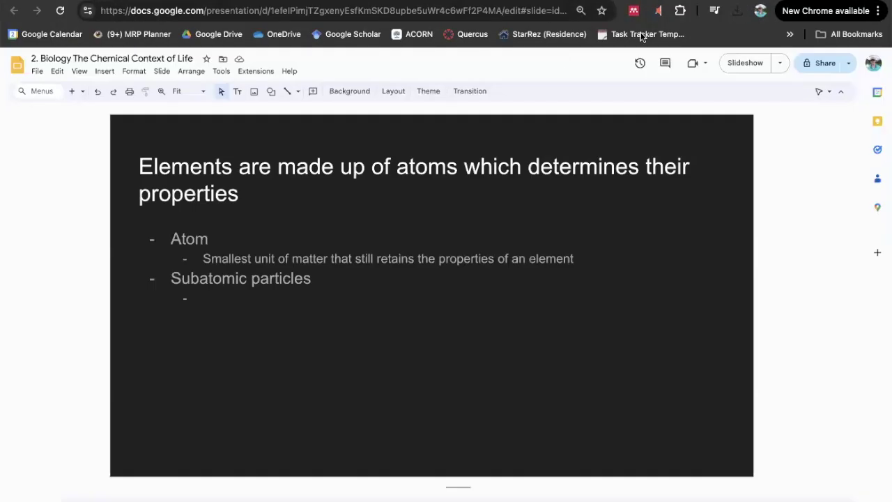
{"action": "left_click_drag", "start_coordinate": [736, 10], "coordinate": [635, 395]}
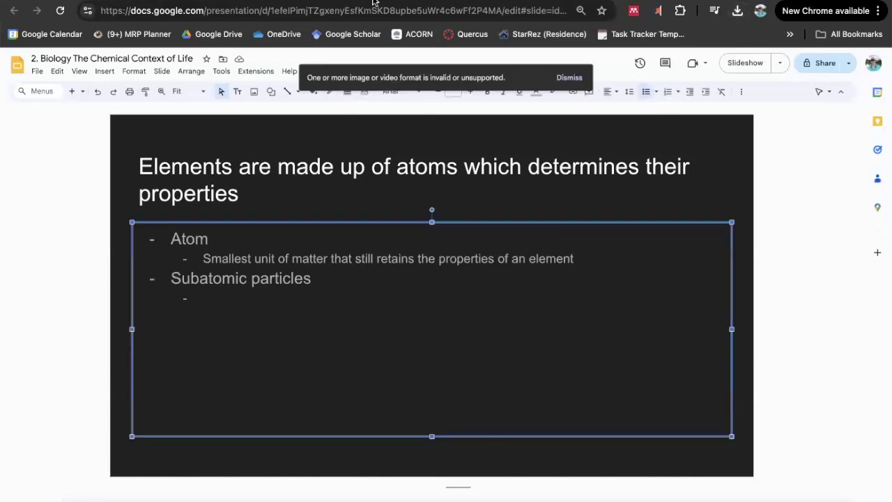
{"action": "key", "text": "ctrl+Tab"}
{"action": "left_click", "coordinate": [492, 244]}
{"action": "left_click", "coordinate": [475, 383]}
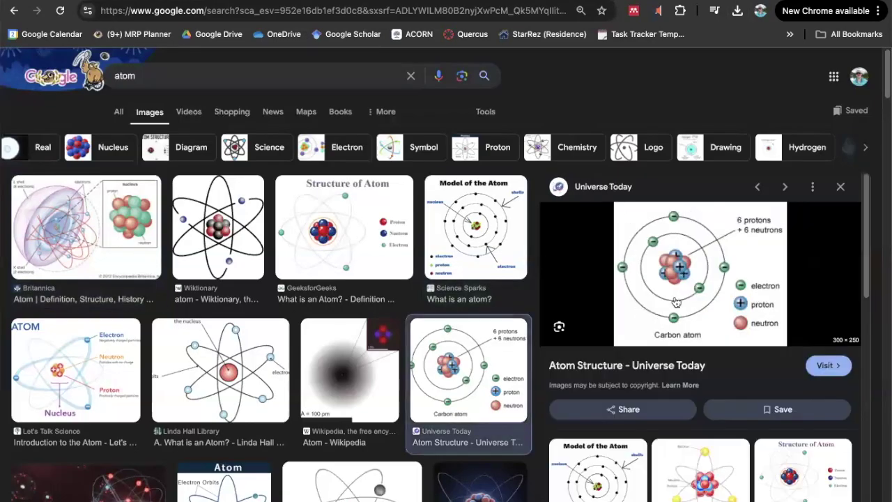
Copy the Universe Today carbon atom image and place it on the slide beside the bullets.
{"action": "right_click", "coordinate": [675, 301]}
{"action": "left_click", "coordinate": [704, 430]}
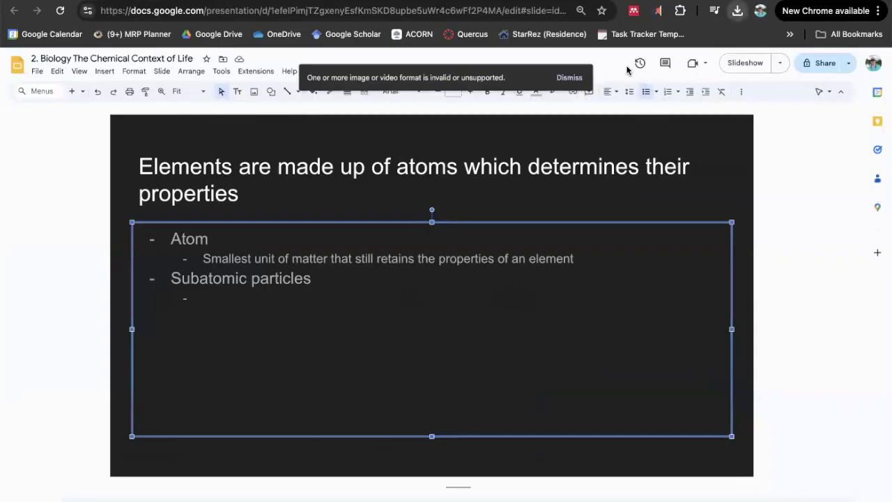
{"action": "left_click_drag", "start_coordinate": [627, 69], "coordinate": [671, 404]}
{"action": "left_click_drag", "start_coordinate": [601, 336], "coordinate": [585, 274]}
Nudge the carbon diagram down and narrow the bulleted notes box so text clears it.
{"action": "left_click", "coordinate": [607, 212]}
{"action": "left_click", "coordinate": [644, 371]}
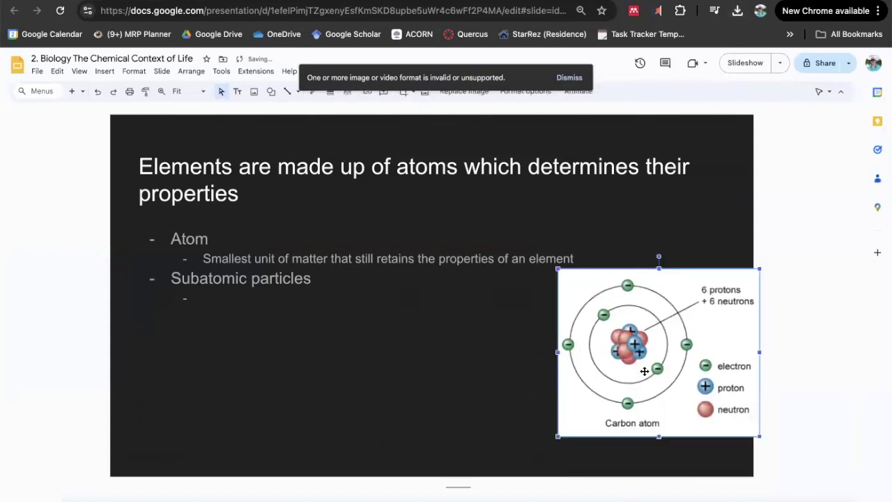
{"action": "key", "text": "Down"}
{"action": "key", "text": "Down"}
{"action": "key", "text": "Down"}
{"action": "key", "text": "Down"}
{"action": "key", "text": "Down"}
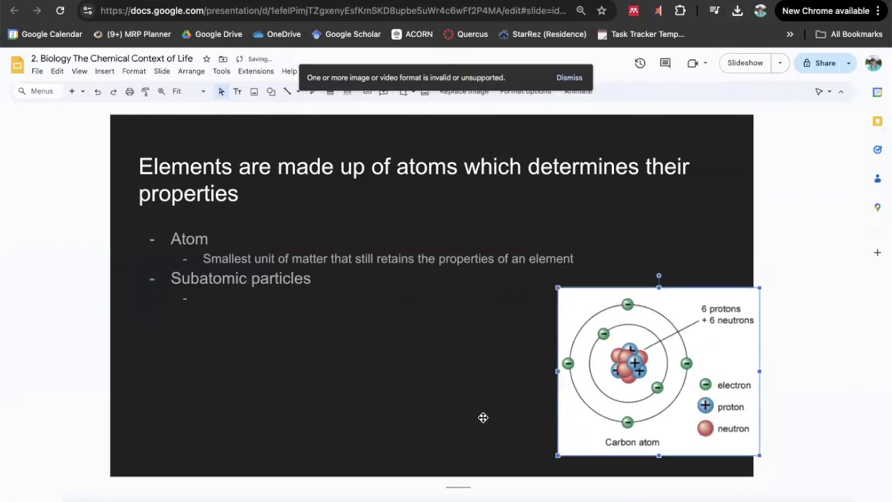
{"action": "left_click", "coordinate": [482, 417]}
{"action": "left_click_drag", "start_coordinate": [731, 330], "coordinate": [536, 324]}
Reposition the carbon atom diagram lower, beside the Subatomic particles bullet.
{"action": "left_click", "coordinate": [648, 329]}
{"action": "left_click_drag", "start_coordinate": [647, 329], "coordinate": [646, 287]}
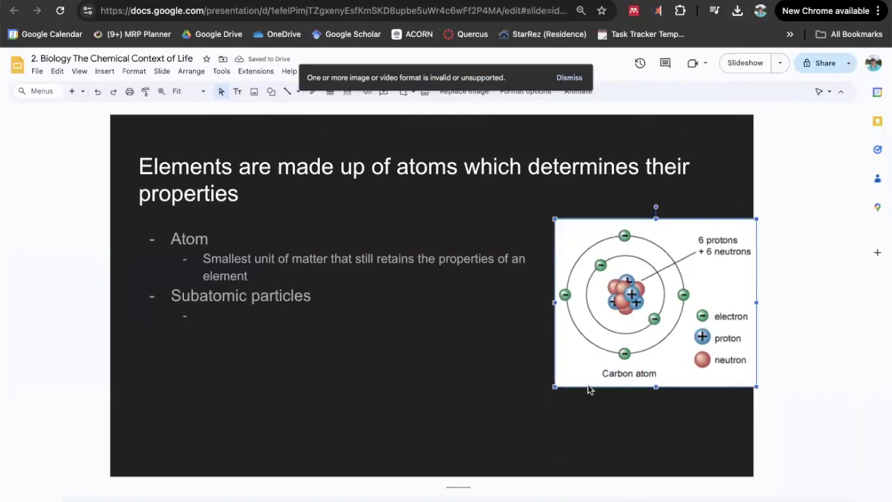
{"action": "left_click", "coordinate": [599, 450]}
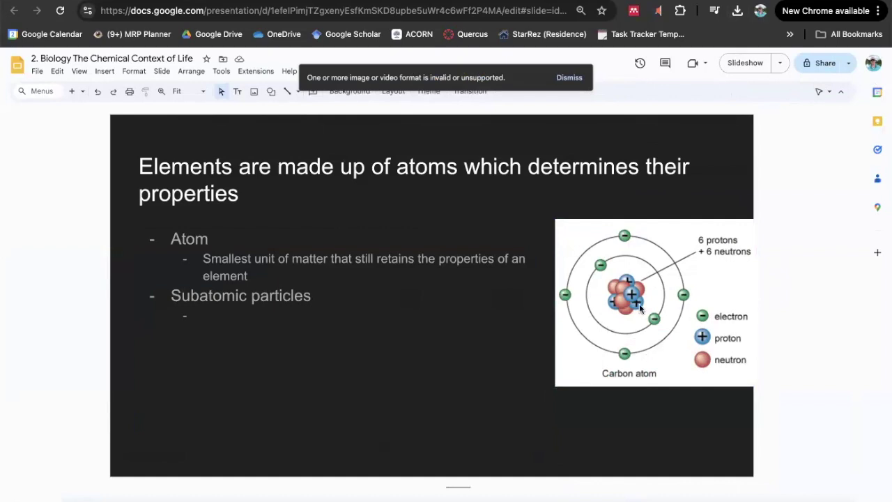
{"action": "left_click_drag", "start_coordinate": [619, 305], "coordinate": [590, 305]}
{"action": "left_click_drag", "start_coordinate": [530, 356], "coordinate": [425, 415]}
{"action": "left_click", "coordinate": [695, 418]}
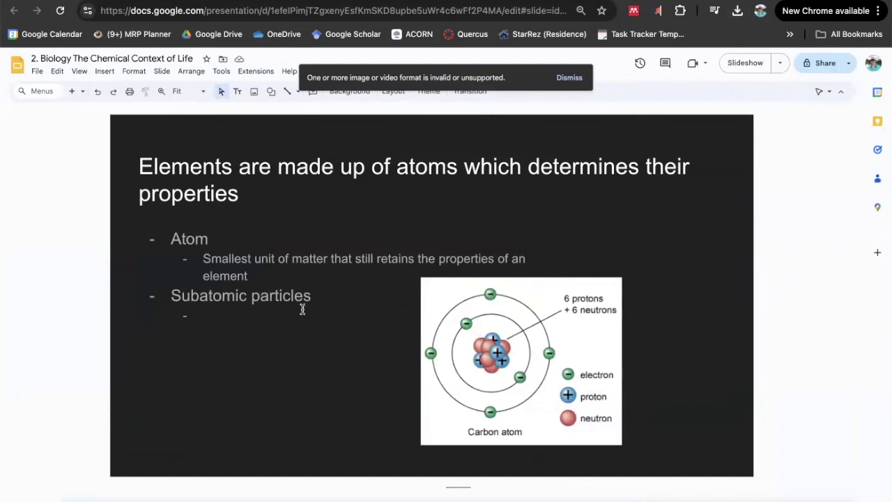
{"action": "left_click", "coordinate": [281, 315]}
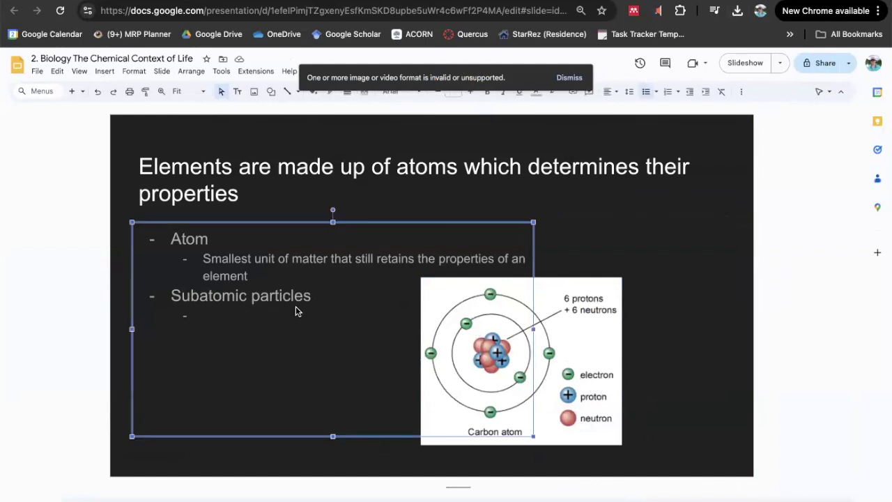
Add sub-bullets 'Particles that make up atoms' and 'Includes: neutrons, protons, electrons'.
{"action": "left_click", "coordinate": [318, 298]}
{"action": "key", "text": "Down"}
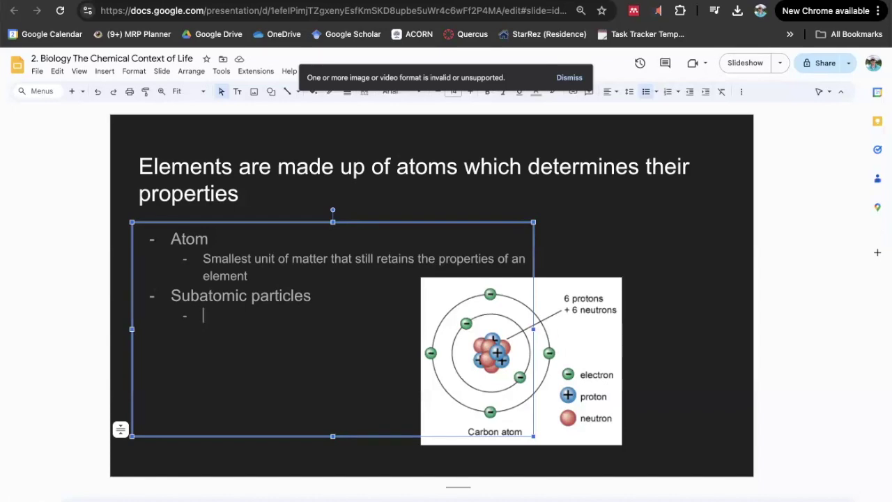
{"action": "type", "text": "unit of"}
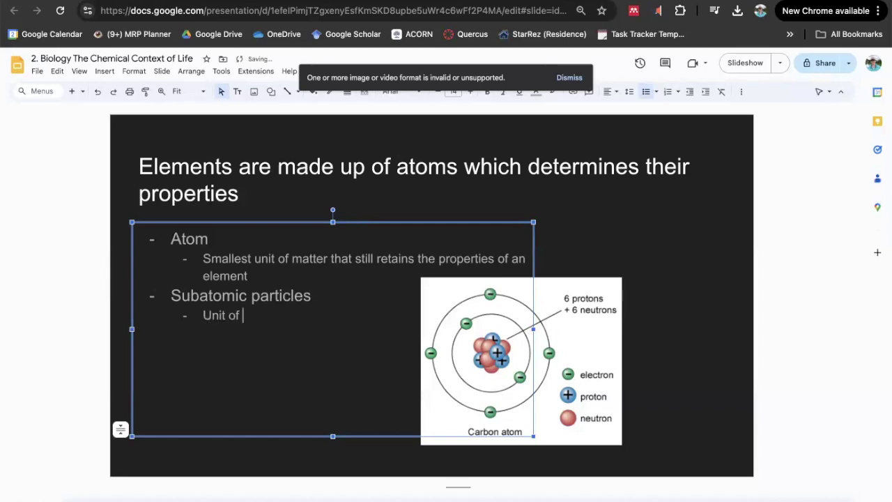
{"action": "key", "text": "BackSpace"}
{"action": "key", "text": "BackSpace"}
{"action": "key", "text": "BackSpace"}
{"action": "key", "text": "BackSpace"}
{"action": "key", "text": "BackSpace"}
{"action": "key", "text": "BackSpace"}
{"action": "key", "text": "BackSpace"}
{"action": "key", "text": "BackSpace"}
{"action": "type", "text": "Particles th"}
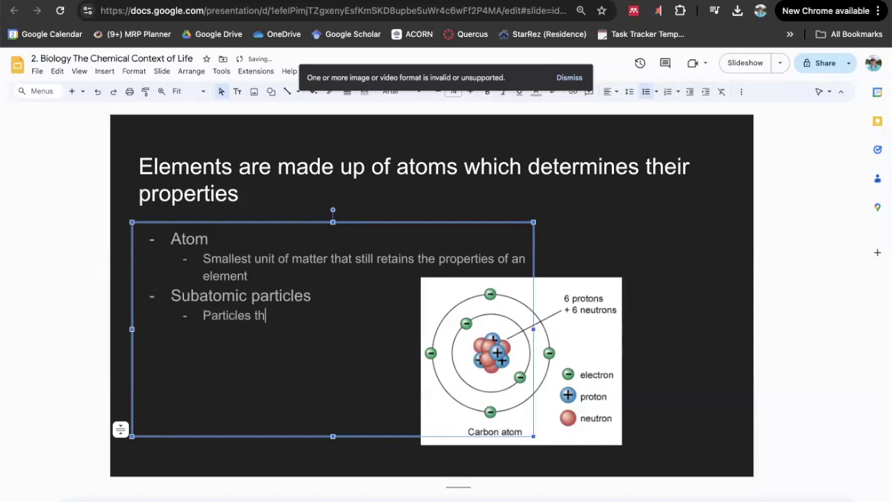
{"action": "type", "text": "at make up atoms"}
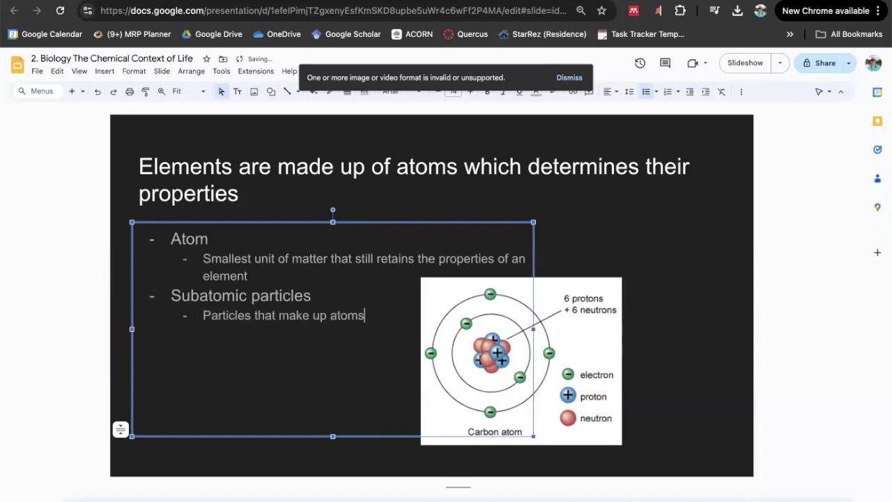
{"action": "type", "text": ", including"}
{"action": "key", "text": "BackSpace"}
{"action": "key", "text": "BackSpace"}
{"action": "key", "text": "BackSpace"}
{"action": "key", "text": "BackSpace"}
{"action": "key", "text": "BackSpace"}
{"action": "key", "text": "BackSpace"}
{"action": "key", "text": "BackSpace"}
{"action": "key", "text": "BackSpace"}
{"action": "key", "text": "BackSpace"}
{"action": "key", "text": "BackSpace"}
{"action": "key", "text": "BackSpace"}
{"action": "key", "text": "Return"}
{"action": "type", "text": "Includes: neutron"}
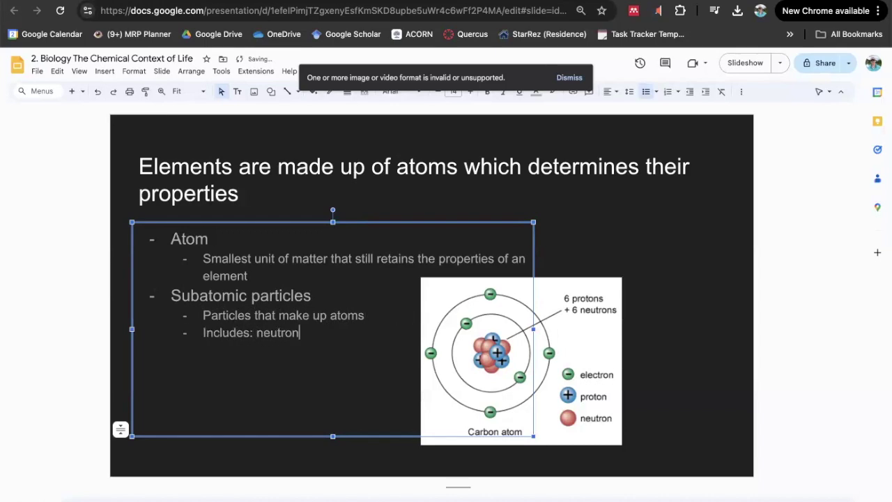
{"action": "type", "text": "s, protons, electrons"}
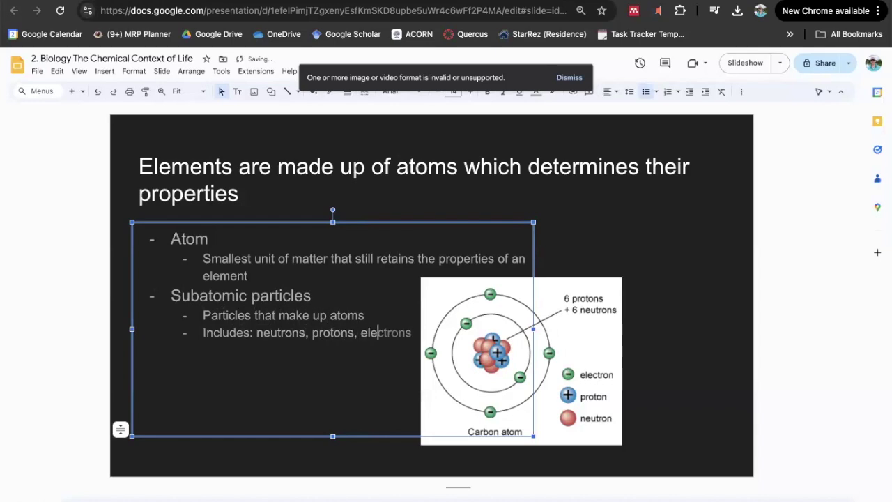
Move the carbon diagram further right and change the line to 'Includes 3: neutrons, protons, electrons'.
{"action": "left_click_drag", "start_coordinate": [577, 334], "coordinate": [659, 336]}
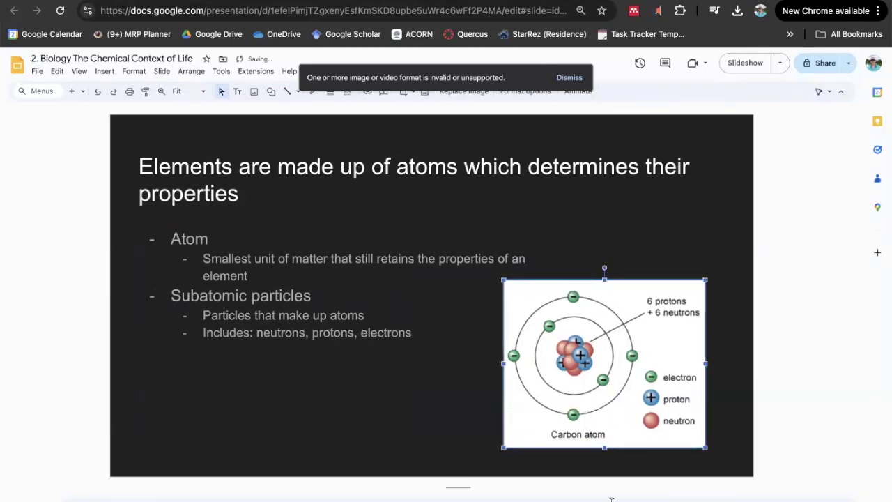
{"action": "left_click", "coordinate": [371, 333]}
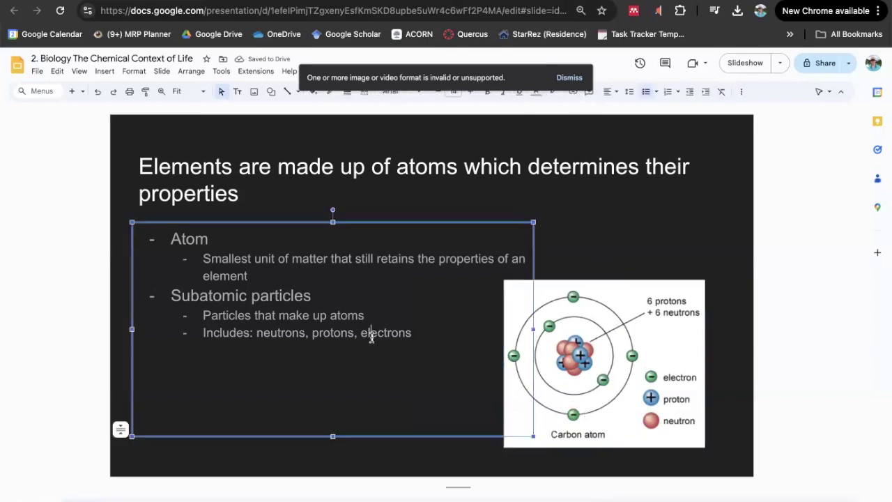
{"action": "left_click", "coordinate": [245, 333]}
{"action": "key", "text": "Right"}
{"action": "type", "text": "3:"}
{"action": "left_click", "coordinate": [426, 338]}
{"action": "left_click", "coordinate": [489, 469]}
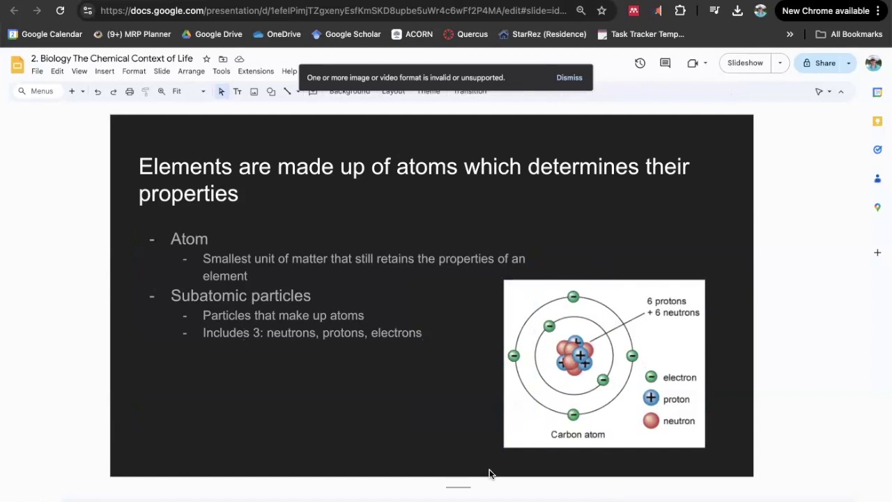
Add a top-level 'Atomic nucleus' bullet below the particle notes.
{"action": "left_click", "coordinate": [414, 333]}
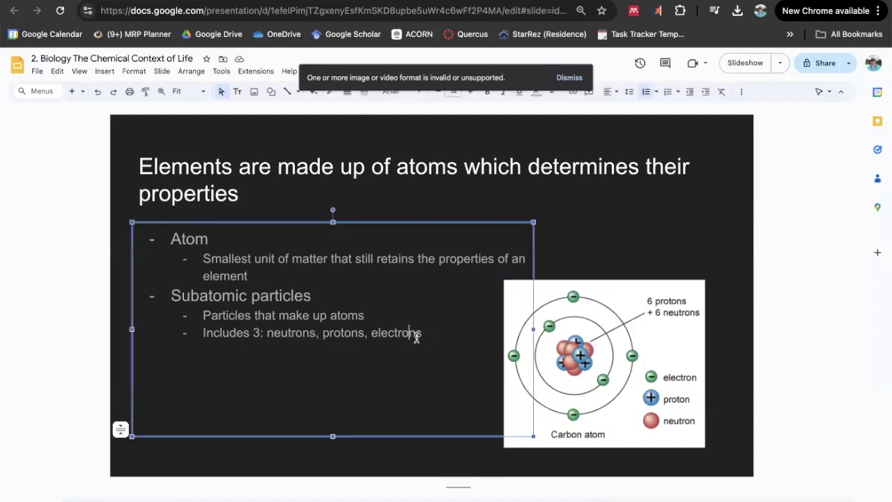
{"action": "key", "text": "Return"}
{"action": "key", "text": "shift+Tab"}
{"action": "type", "text": "Aotmic"}
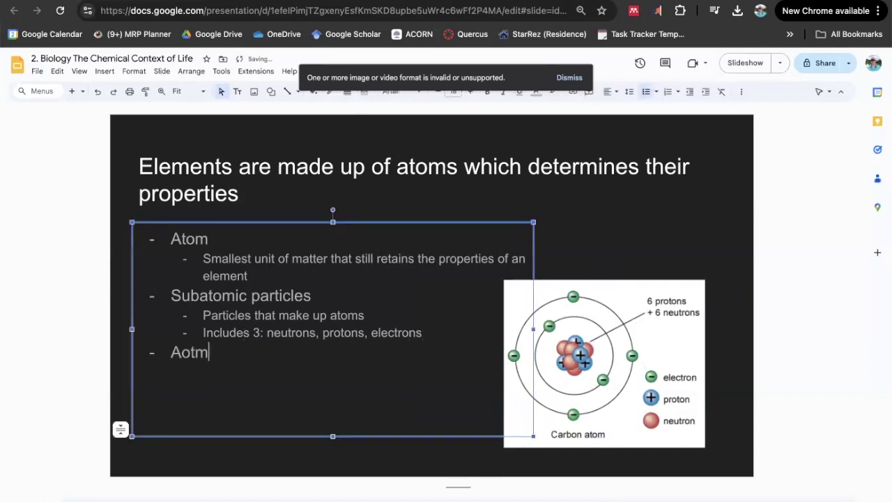
{"action": "key", "text": "BackSpace"}
{"action": "key", "text": "BackSpace"}
{"action": "key", "text": "BackSpace"}
{"action": "key", "text": "BackSpace"}
{"action": "key", "text": "BackSpace"}
{"action": "type", "text": "tomci"}
{"action": "key", "text": "BackSpace"}
{"action": "key", "text": "BackSpace"}
{"action": "type", "text": "ic nuclues"}
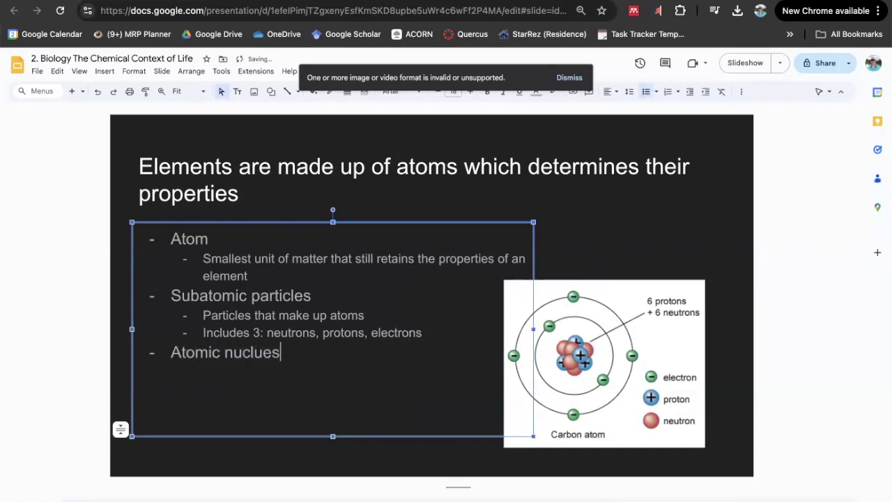
{"action": "key", "text": "BackSpace"}
{"action": "key", "text": "BackSpace"}
{"action": "key", "text": "BackSpace"}
{"action": "type", "text": "eus"}
Add a sub-bullet noting neutrons and protons compose the nucleus and give it positive charge.
{"action": "key", "text": "Return"}
{"action": "key", "text": "Tab"}
{"action": "type", "text": "Compose"}
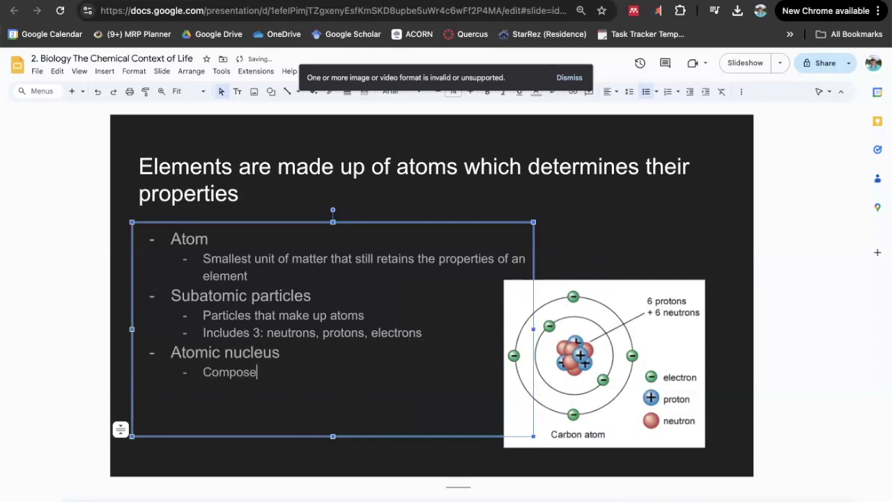
{"action": "type", "text": "d of neutrons and pt"}
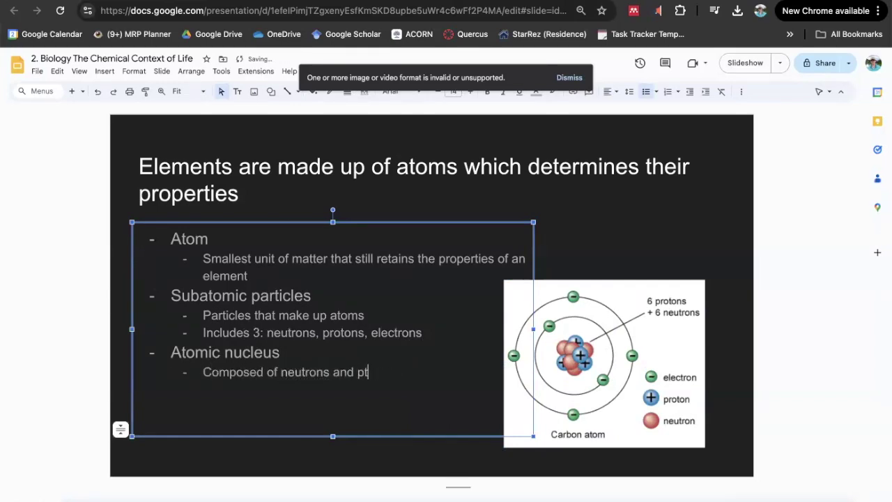
{"action": "key", "text": "BackSpace"}
{"action": "type", "text": "rotons"}
{"action": "type", "text": "gives nucleus "}
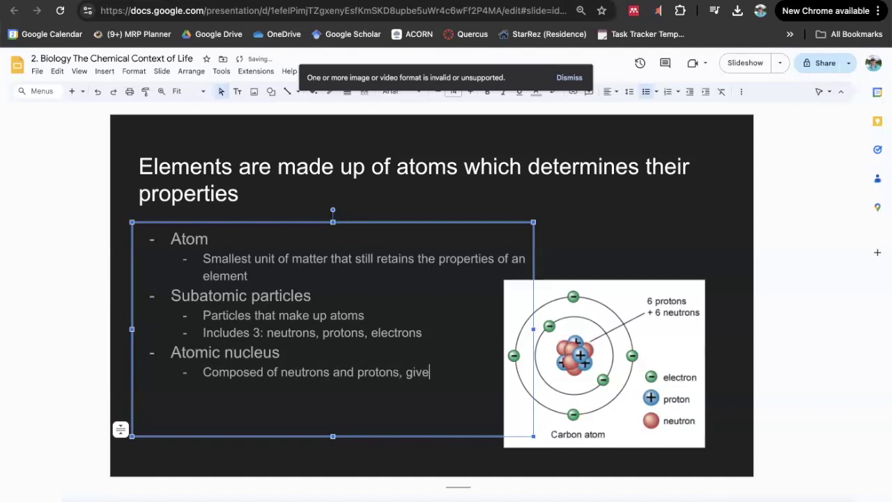
{"action": "type", "text": "positive charge"}
Nudge the carbon atom diagram slightly right and return to the end of the nucleus note.
{"action": "left_click", "coordinate": [627, 340]}
{"action": "left_click_drag", "start_coordinate": [628, 340], "coordinate": [652, 342]}
{"action": "left_click", "coordinate": [539, 485]}
{"action": "left_click", "coordinate": [330, 374]}
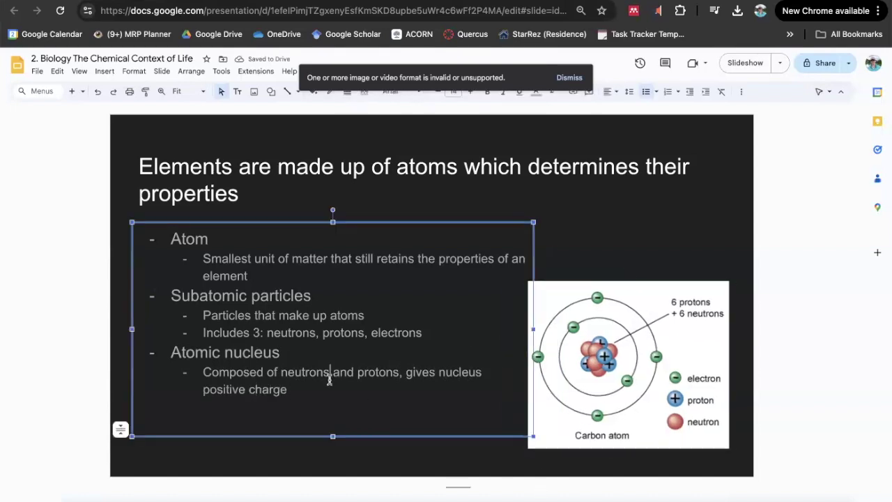
{"action": "left_click", "coordinate": [326, 386]}
Add the sub-point 'Electrons surround the nucelus in an atomic cloud' and clear the empty line.
{"action": "key", "text": "Return"}
{"action": "key", "text": "shift+Tab"}
{"action": "key", "text": "BackSpace"}
{"action": "key", "text": "BackSpace"}
{"action": "key", "text": "Return"}
{"action": "key", "text": "Tab"}
{"action": "type", "text": "Elect"}
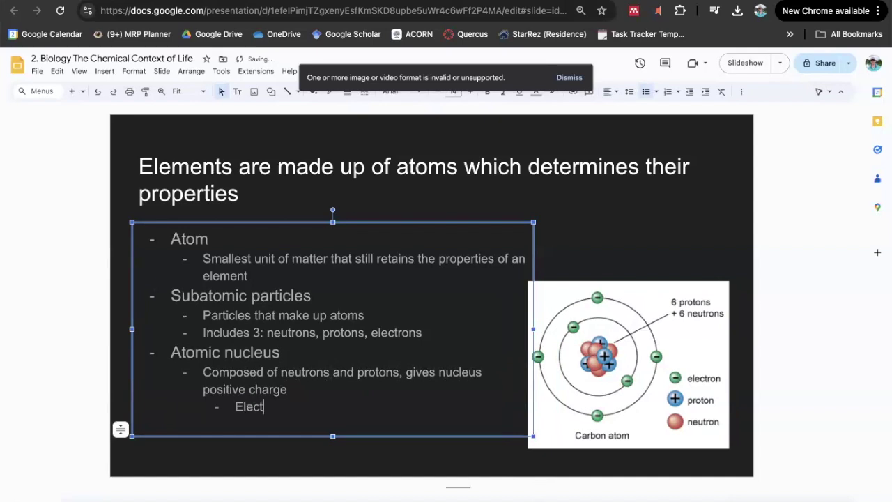
{"action": "type", "text": "rons surround "}
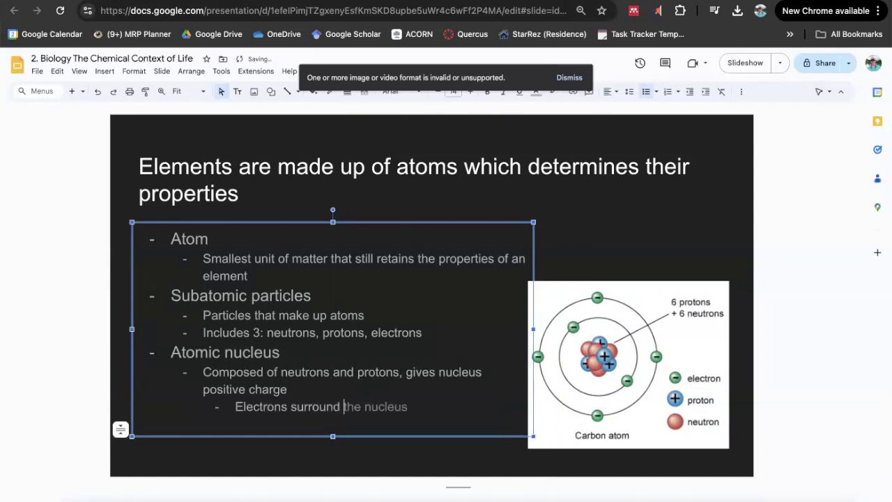
{"action": "type", "text": "the nucelus i"}
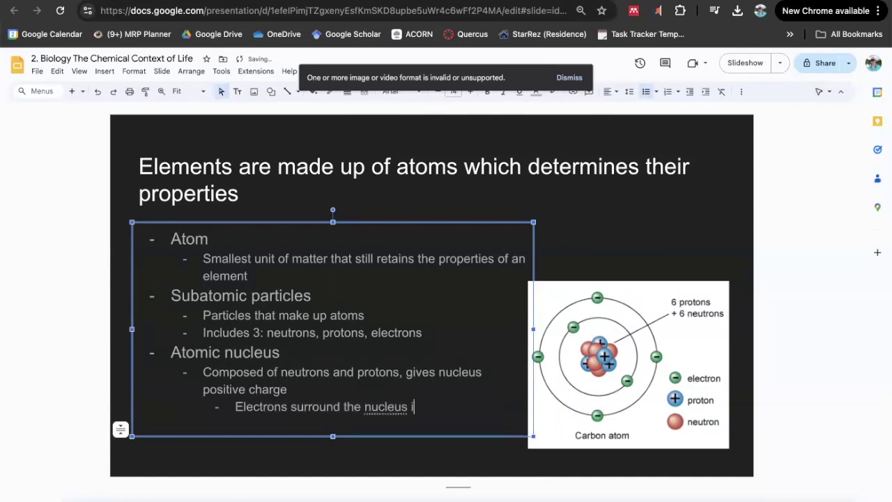
{"action": "type", "text": "n an atomic cloud"}
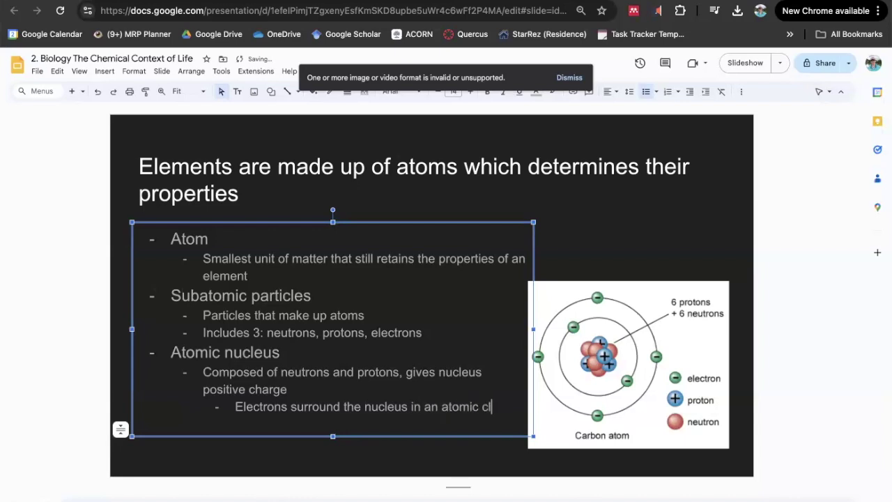
{"action": "key", "text": "Return"}
{"action": "key", "text": "shift+Tab"}
{"action": "key", "text": "shift+Tab"}
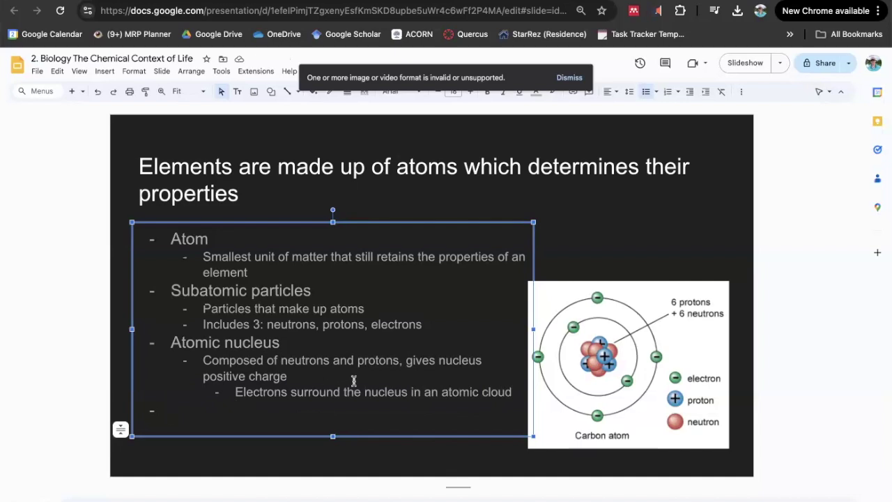
{"action": "key", "text": "BackSpace"}
{"action": "key", "text": "BackSpace"}
Narrow the bullet text box and raise the carbon atom diagram higher on the slide.
{"action": "left_click", "coordinate": [403, 488]}
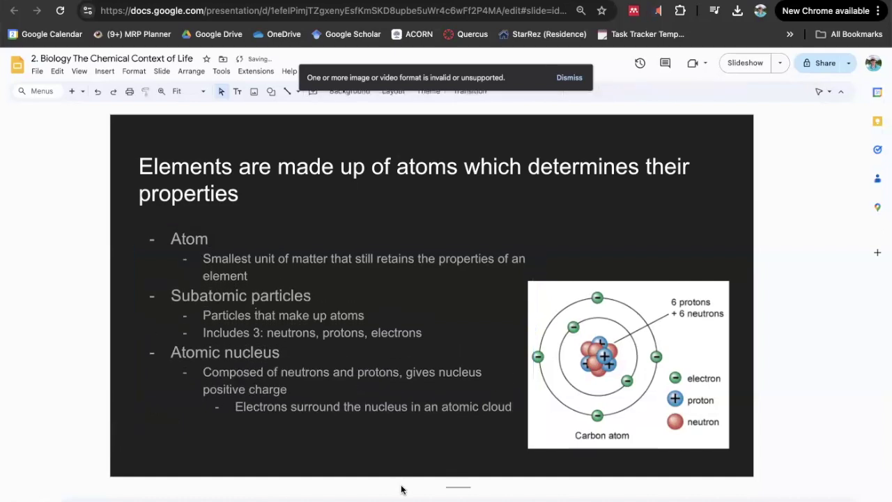
{"action": "left_click_drag", "start_coordinate": [587, 323], "coordinate": [592, 327]}
{"action": "left_click", "coordinate": [498, 470]}
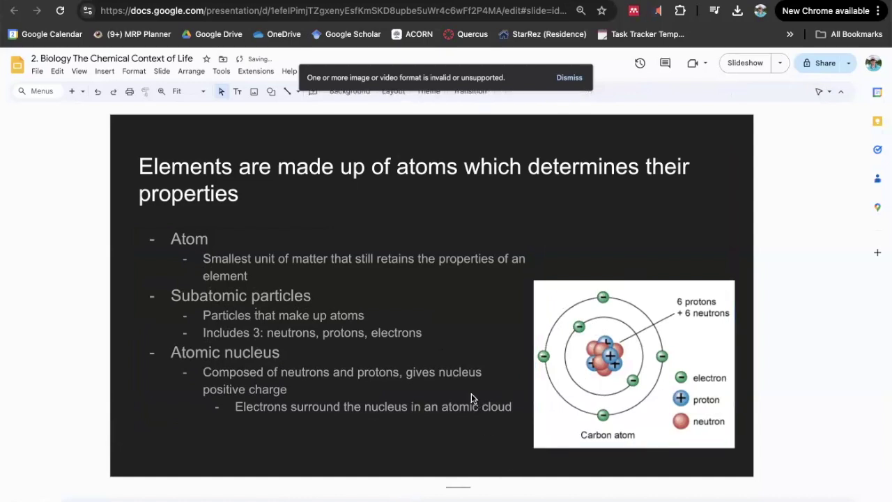
{"action": "left_click", "coordinate": [293, 388]}
{"action": "left_click_drag", "start_coordinate": [524, 328], "coordinate": [511, 328]}
{"action": "left_click_drag", "start_coordinate": [588, 334], "coordinate": [586, 286]}
{"action": "left_click", "coordinate": [620, 446]}
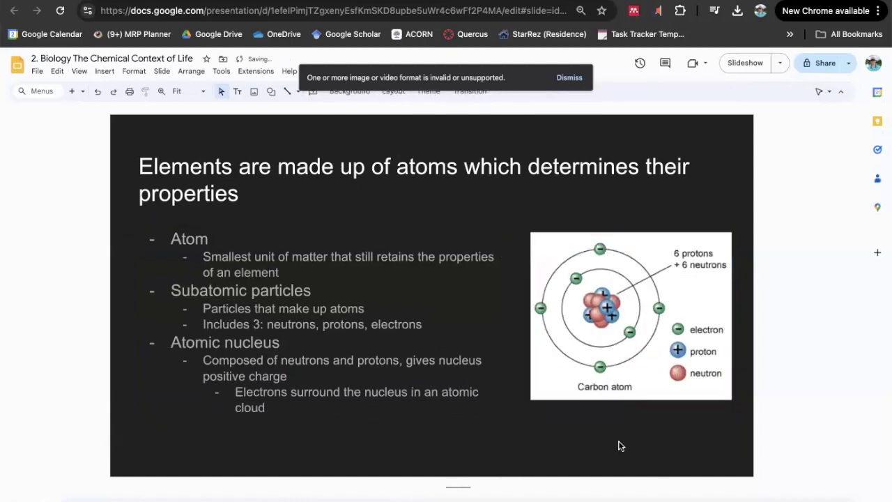
Dismiss the unsupported-format notice and draw a new text box below the diagram.
{"action": "left_click", "coordinate": [571, 78]}
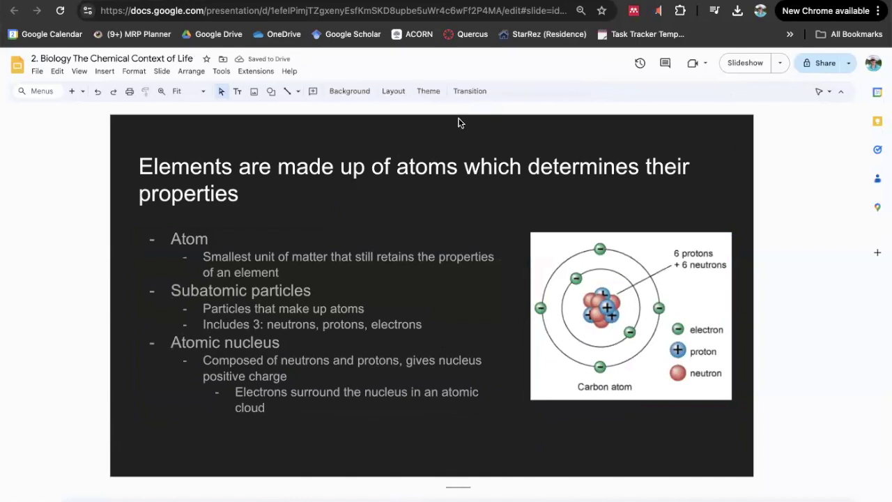
{"action": "left_click", "coordinate": [104, 72]}
{"action": "left_click", "coordinate": [136, 111]}
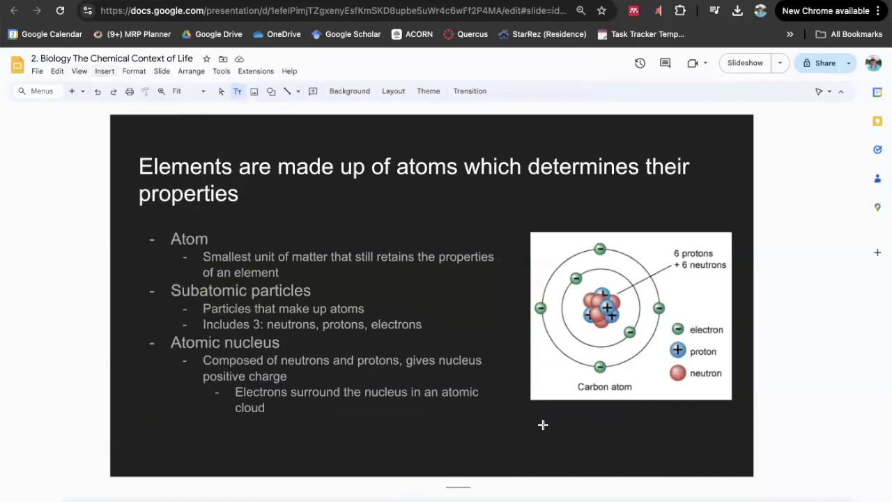
{"action": "left_click_drag", "start_coordinate": [537, 414], "coordinate": [728, 439]}
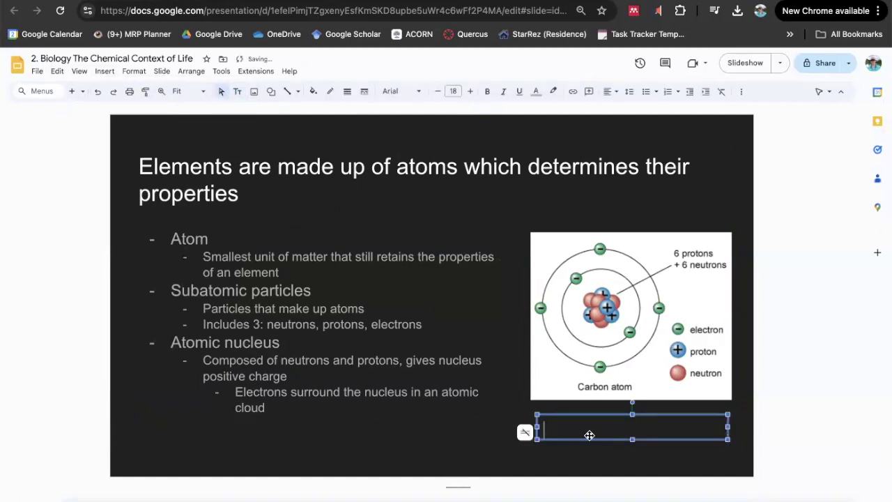